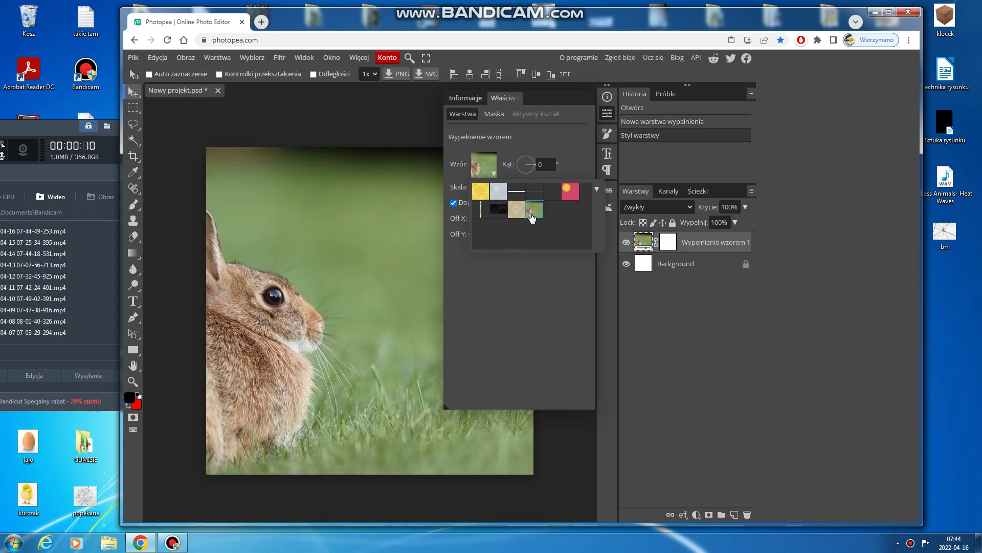
Place the jajo egg image from the desktop into the project and move it onto the grass to the right of the rabbit
{"action": "left_click", "coordinate": [606, 88]}
{"action": "left_click", "coordinate": [606, 88]}
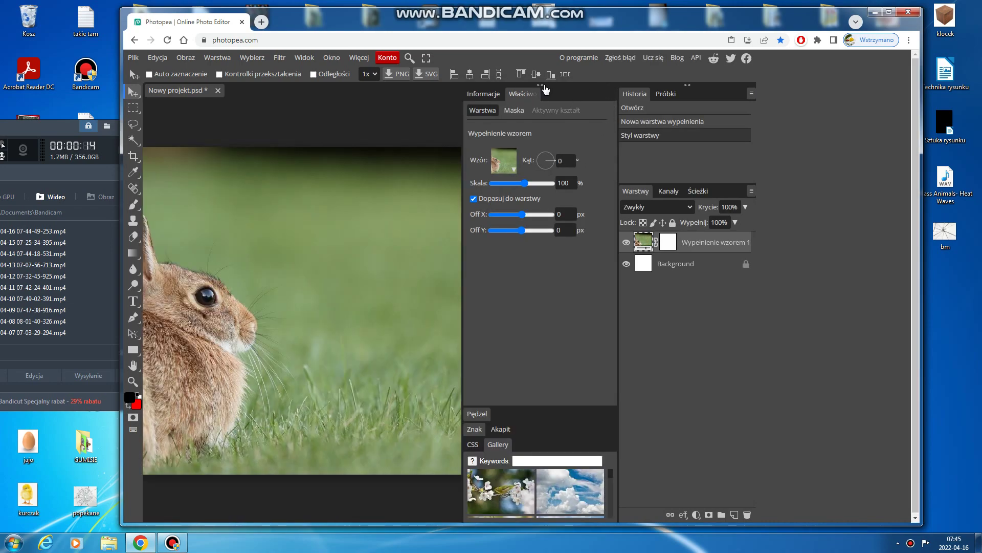
{"action": "left_click", "coordinate": [543, 86]}
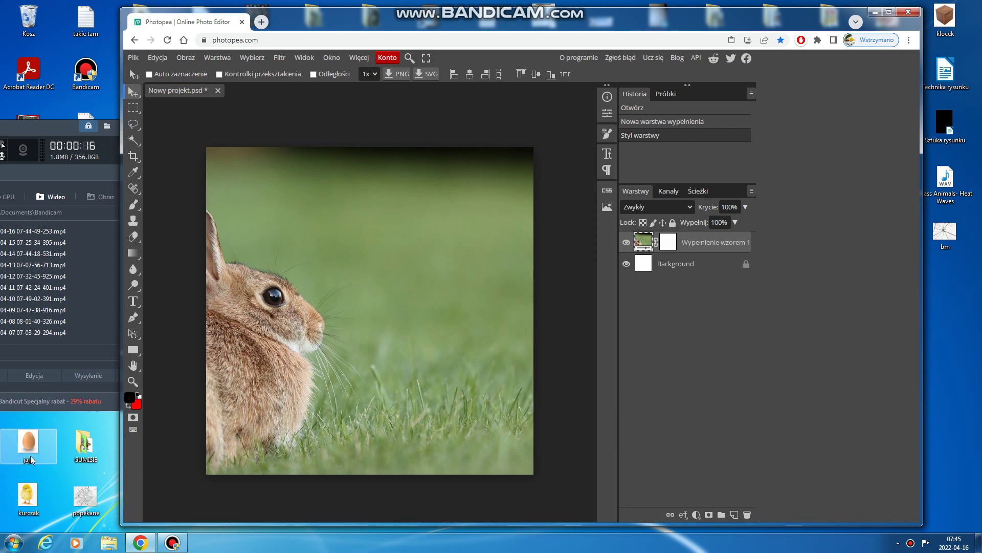
{"action": "left_click_drag", "start_coordinate": [30, 450], "coordinate": [287, 273]}
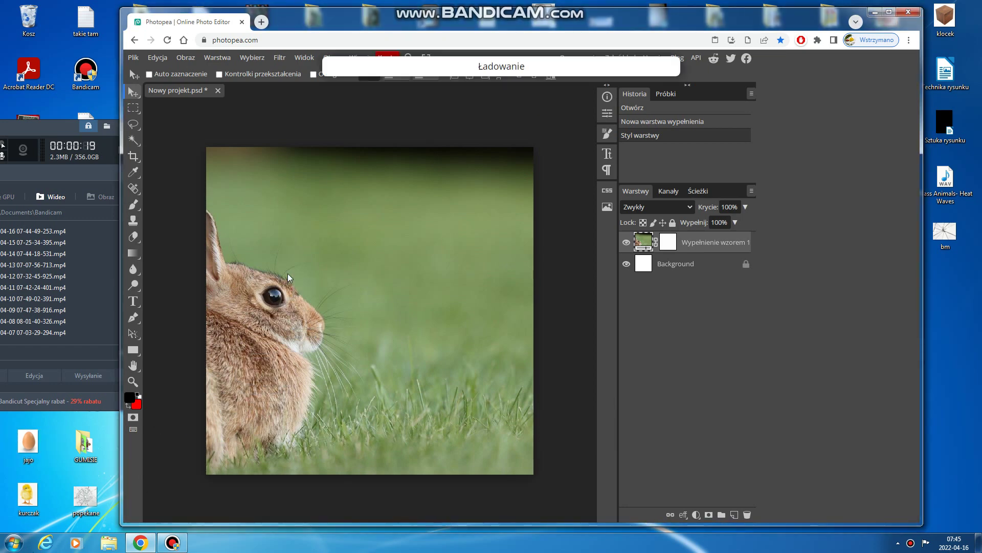
{"action": "left_click_drag", "start_coordinate": [274, 233], "coordinate": [443, 415]}
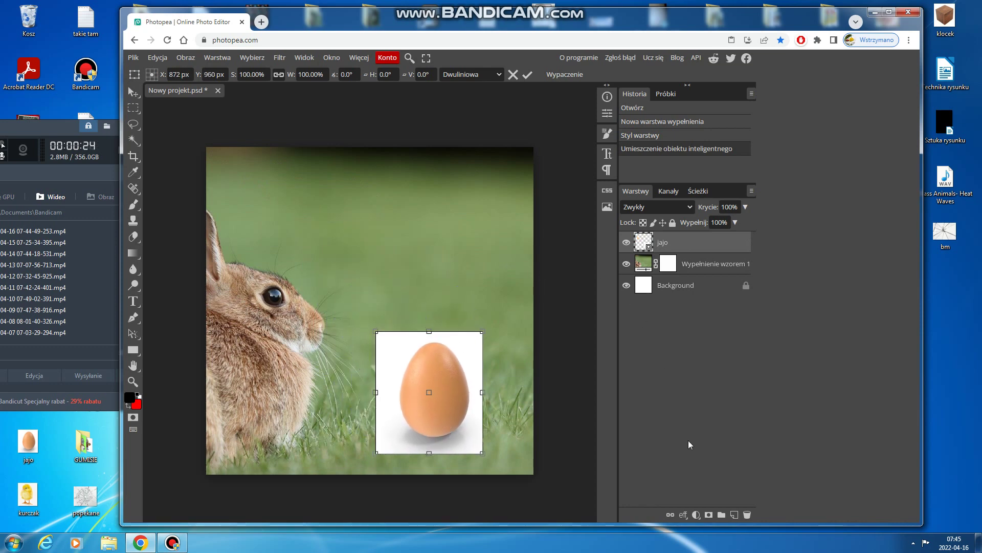
Select the egg without its white background using Quick Selection and copy it merged
{"action": "left_click", "coordinate": [133, 140]}
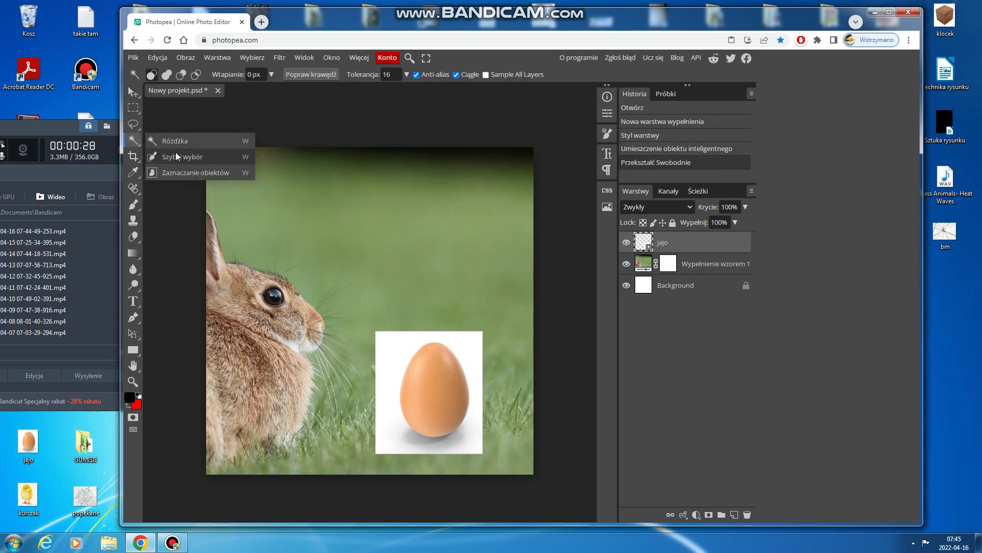
{"action": "left_click", "coordinate": [176, 157]}
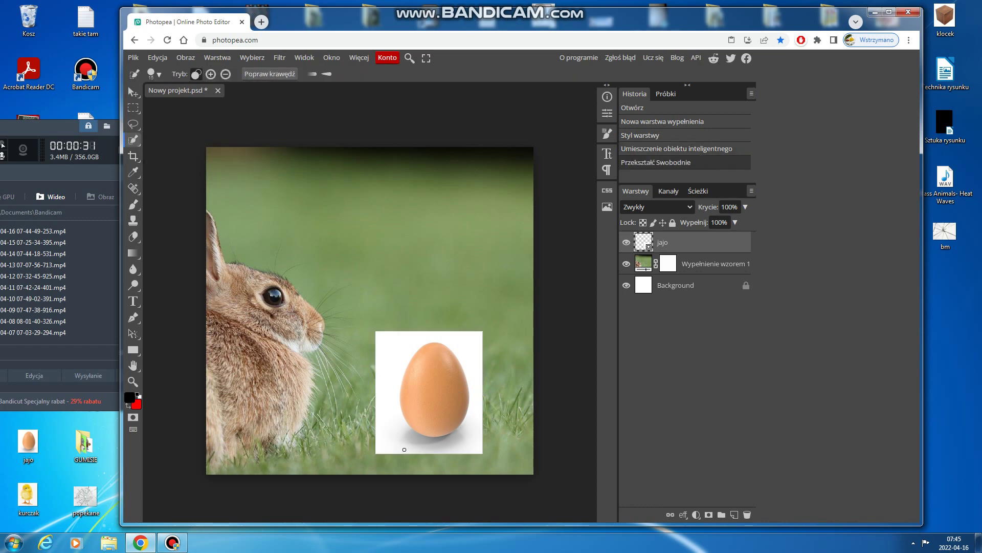
{"action": "left_click", "coordinate": [437, 383]}
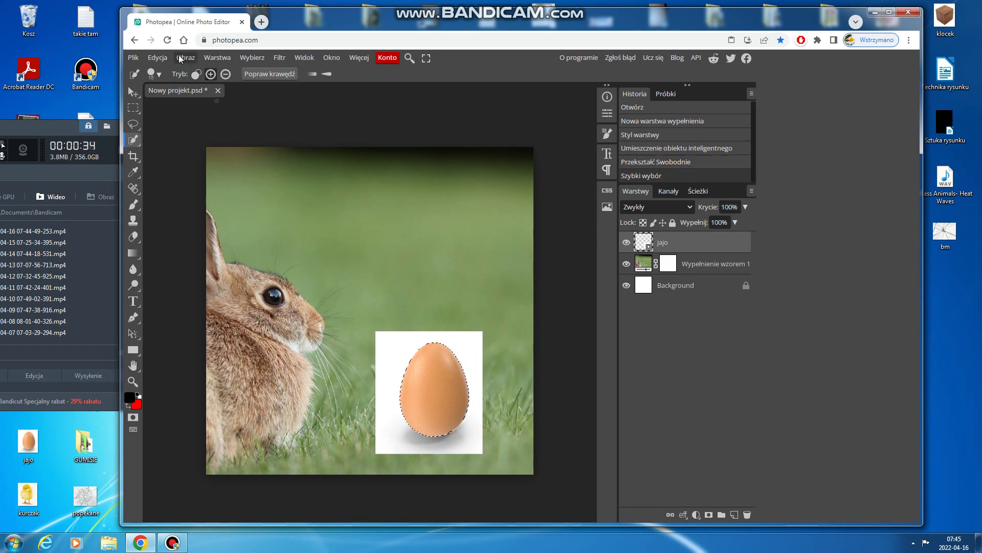
{"action": "left_click", "coordinate": [164, 60]}
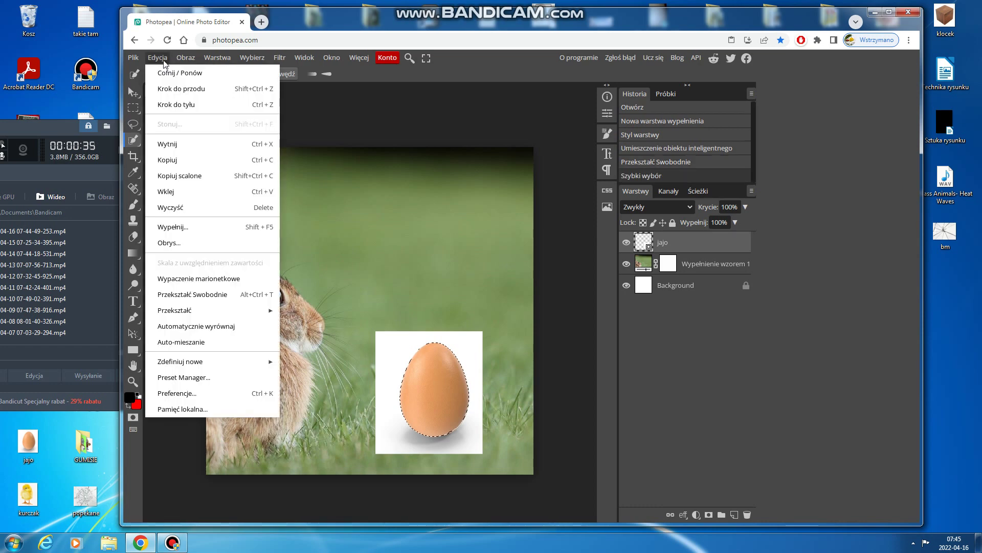
{"action": "left_click", "coordinate": [179, 175]}
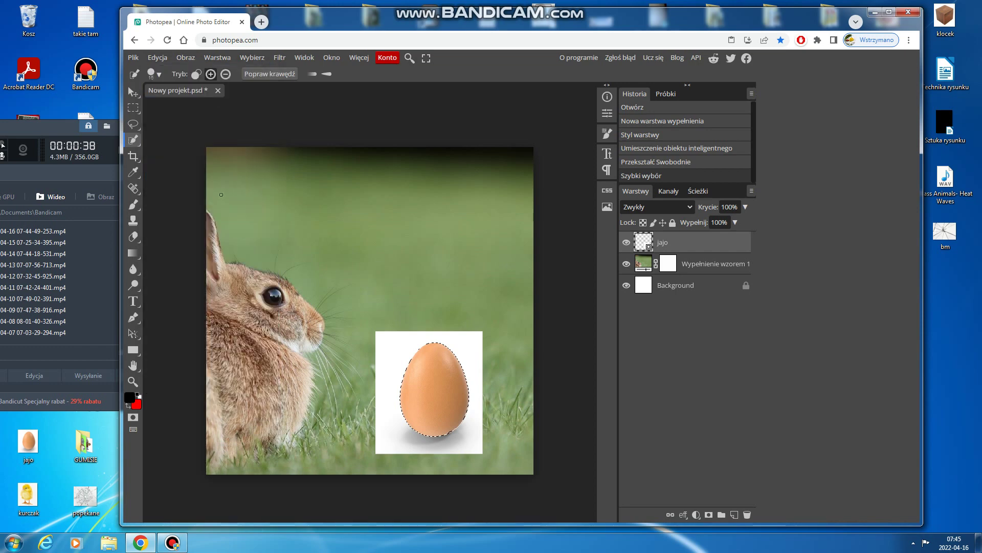
Add a new layer, hide the original jajo layer, and paste the copied egg onto the new layer
{"action": "left_click", "coordinate": [735, 515]}
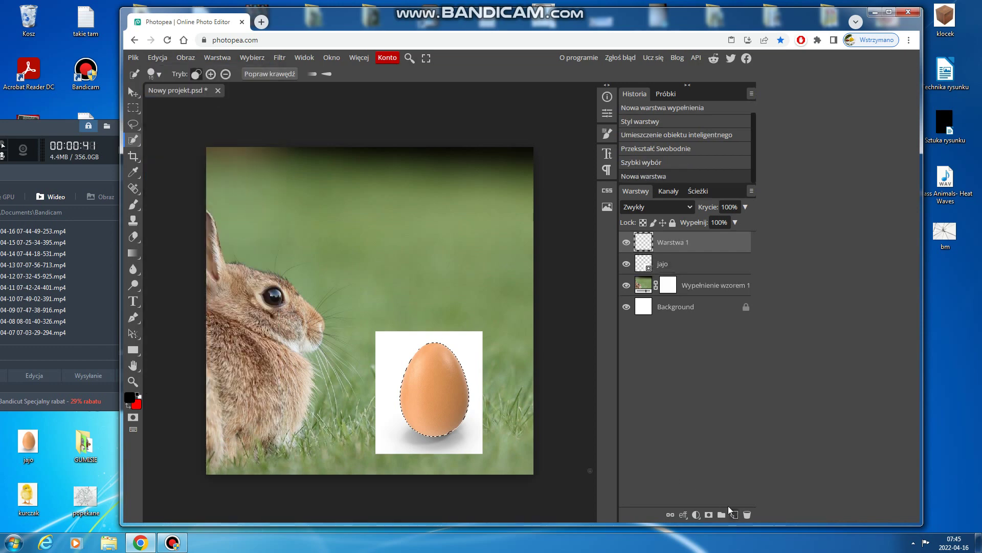
{"action": "left_click", "coordinate": [626, 264]}
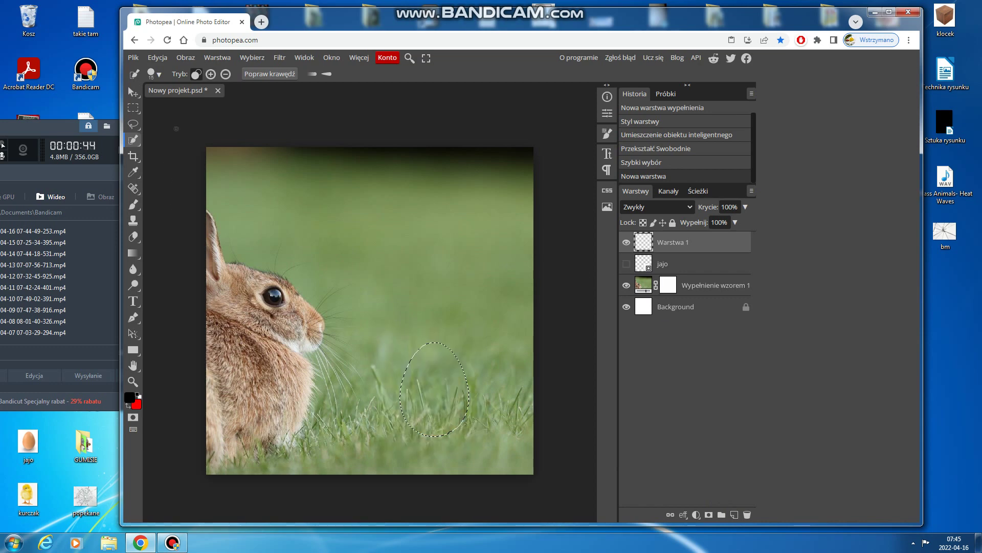
{"action": "left_click", "coordinate": [158, 58]}
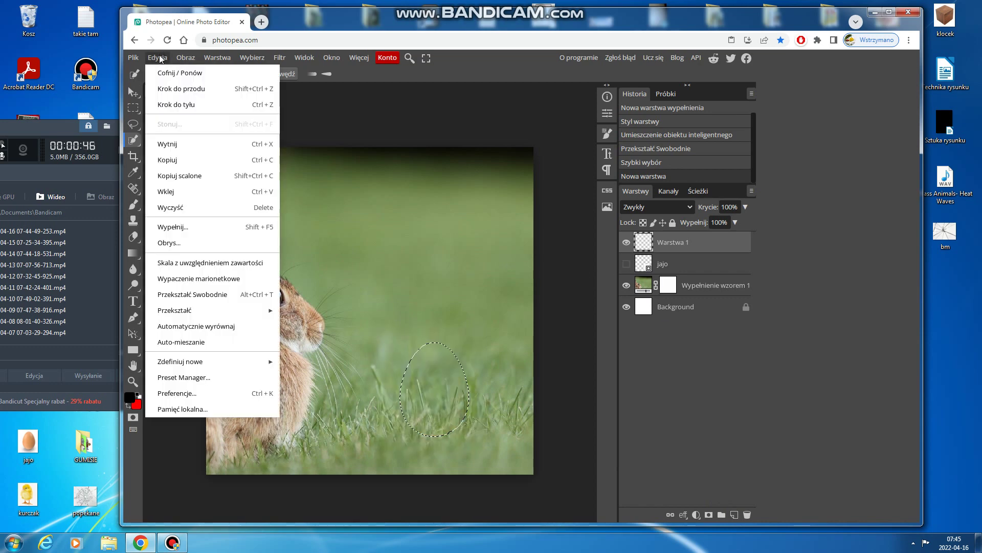
{"action": "left_click", "coordinate": [190, 193]}
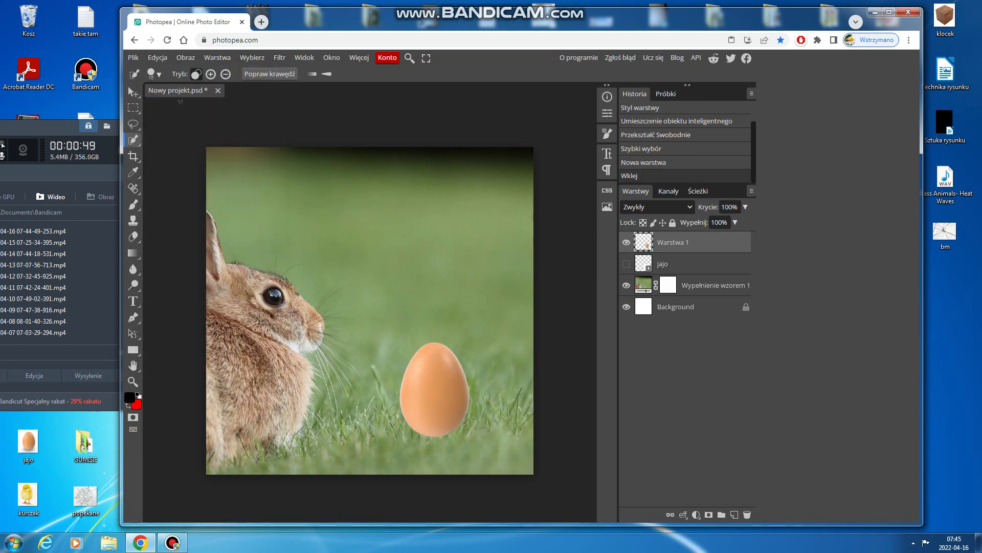
Select the pasted egg with Quick Selection, subtracting the stray area at its base and adding the missing right edge
{"action": "left_click", "coordinate": [133, 124]}
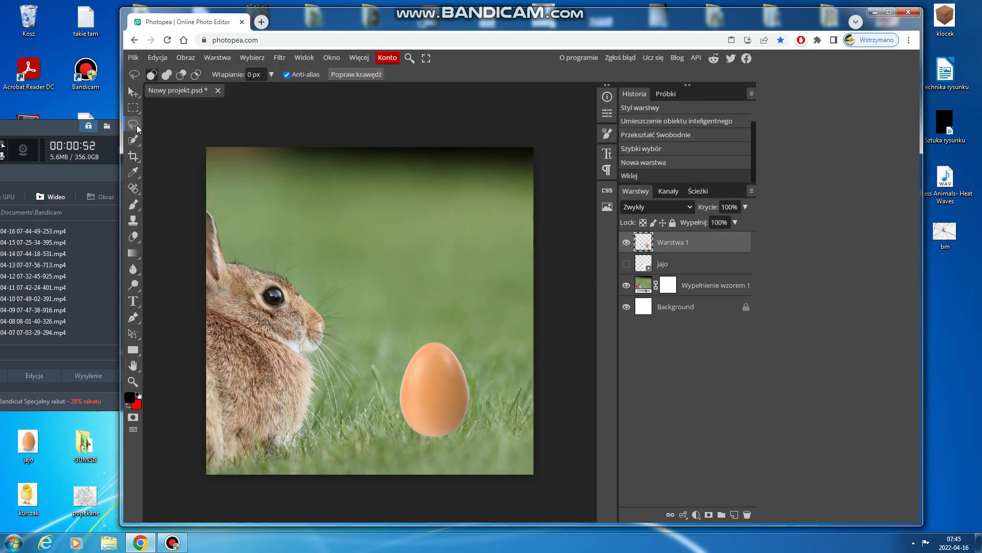
{"action": "right_click", "coordinate": [138, 126]}
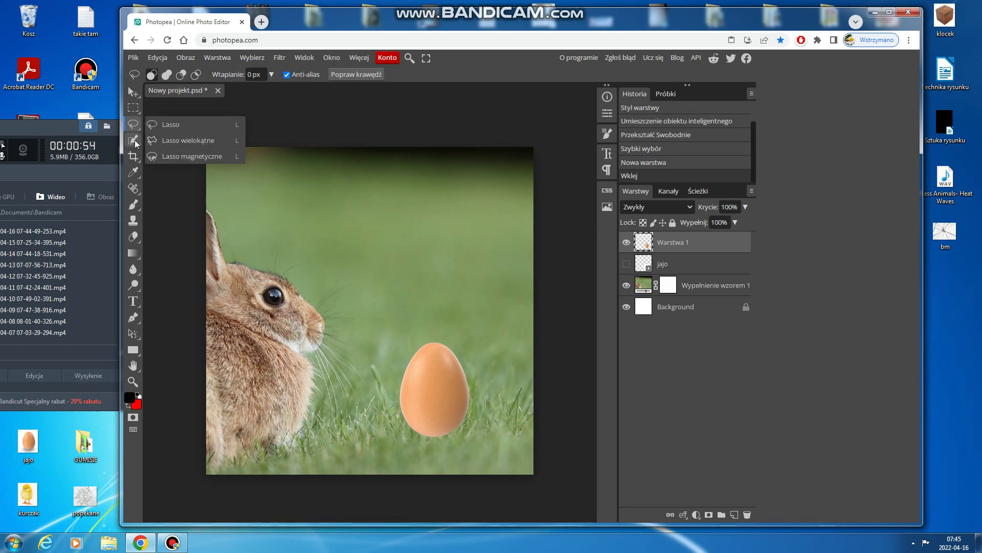
{"action": "left_click", "coordinate": [135, 142]}
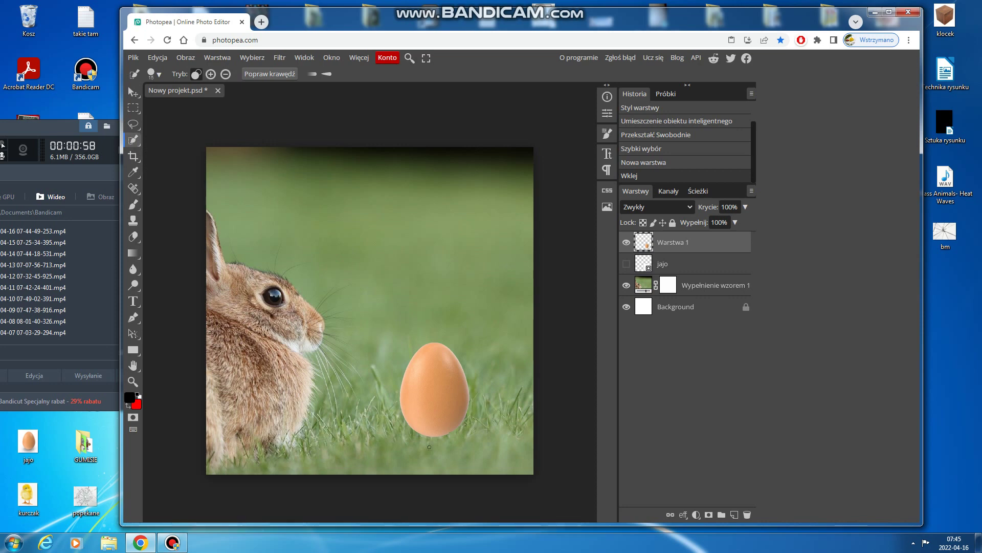
{"action": "left_click", "coordinate": [440, 401]}
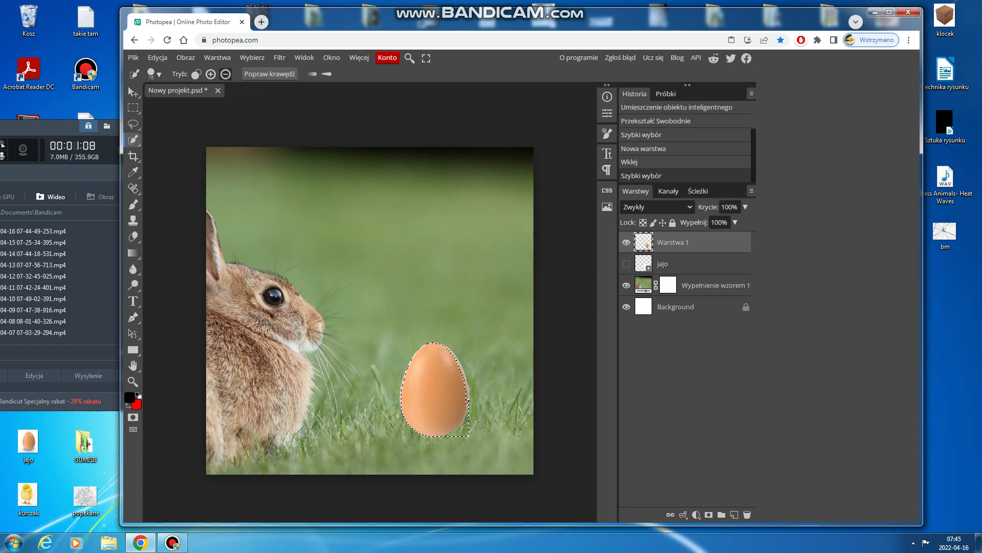
{"action": "left_click", "coordinate": [462, 432]}
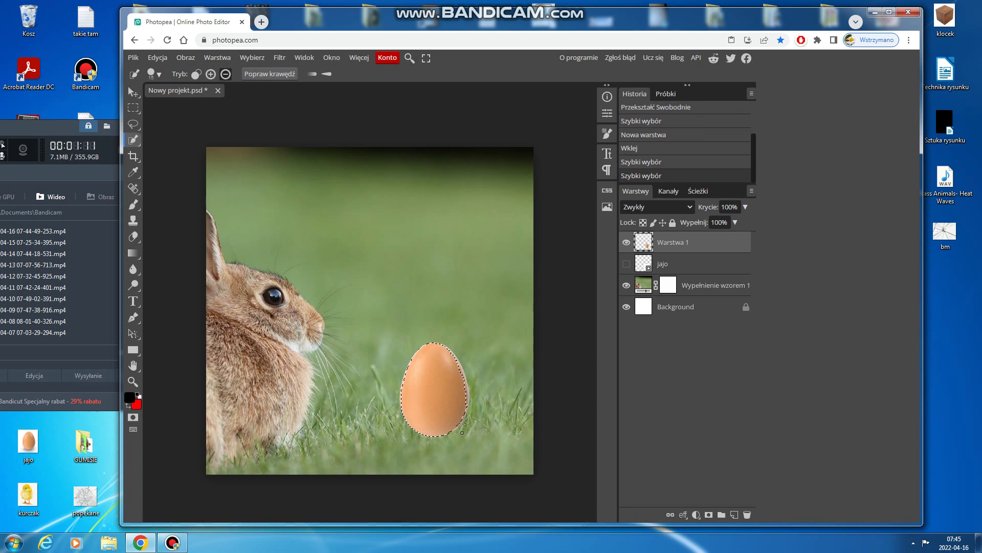
{"action": "left_click", "coordinate": [211, 76]}
{"action": "left_click", "coordinate": [465, 387]}
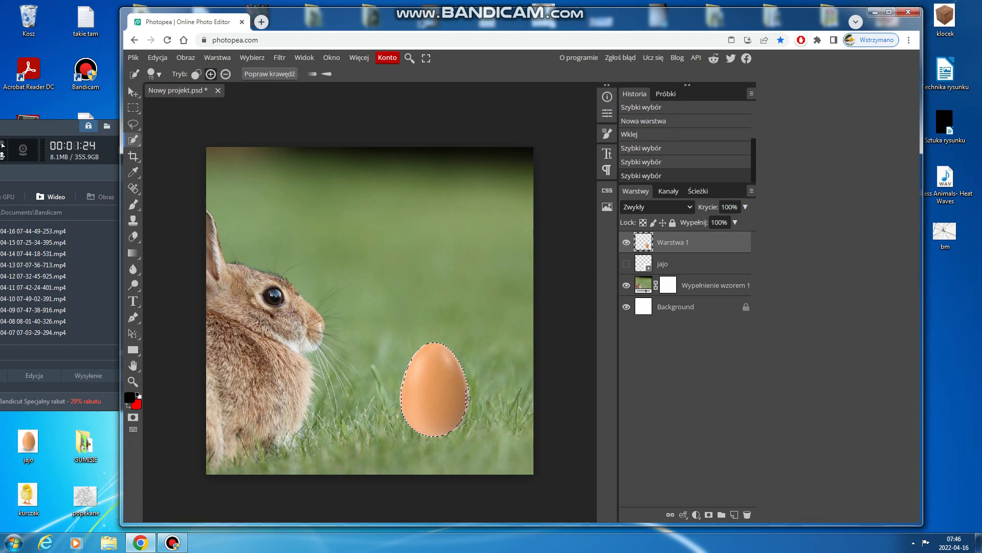
{"action": "left_click", "coordinate": [469, 398]}
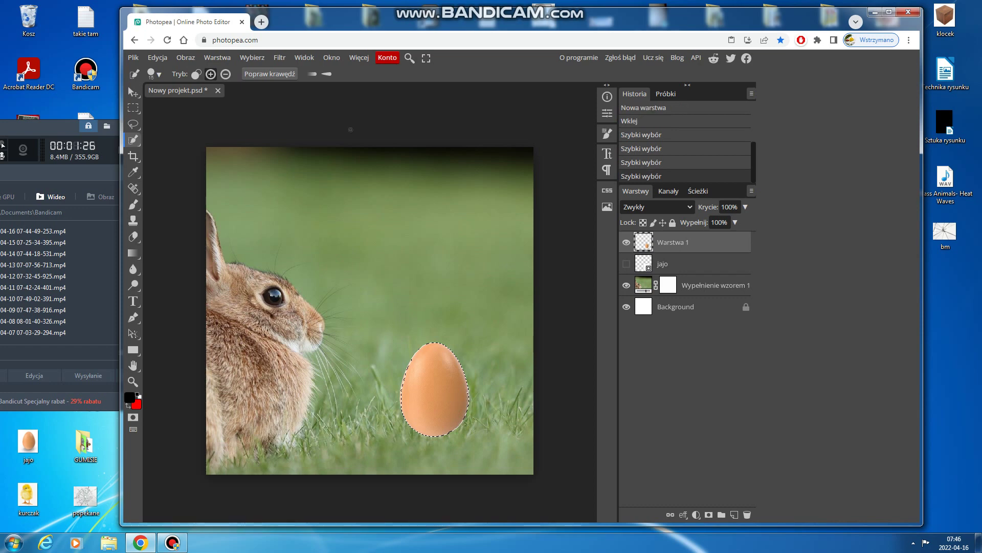
Add a Hue/Saturation adjustment layer to the selected egg and set the hue to 68
{"action": "left_click", "coordinate": [230, 57]}
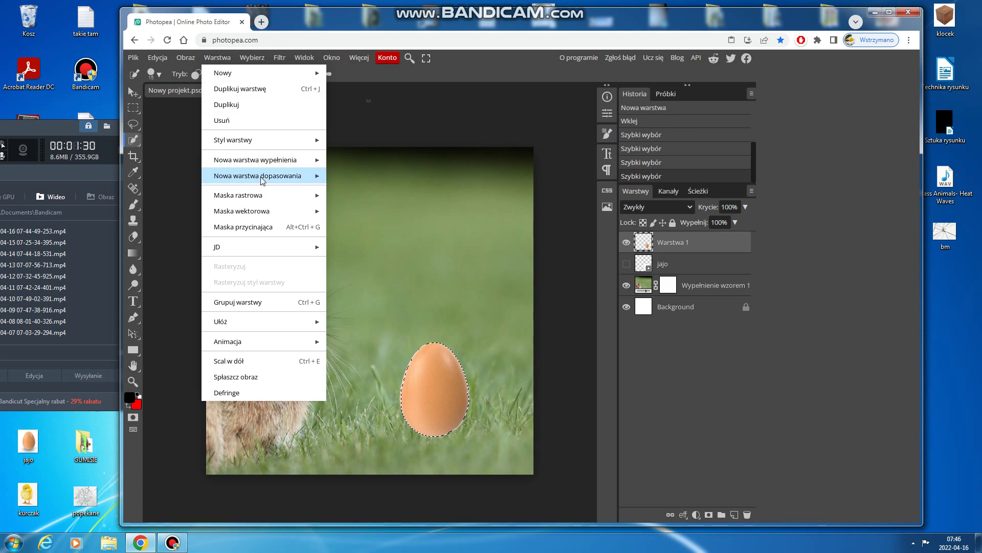
{"action": "mouse_move", "coordinate": [261, 177]}
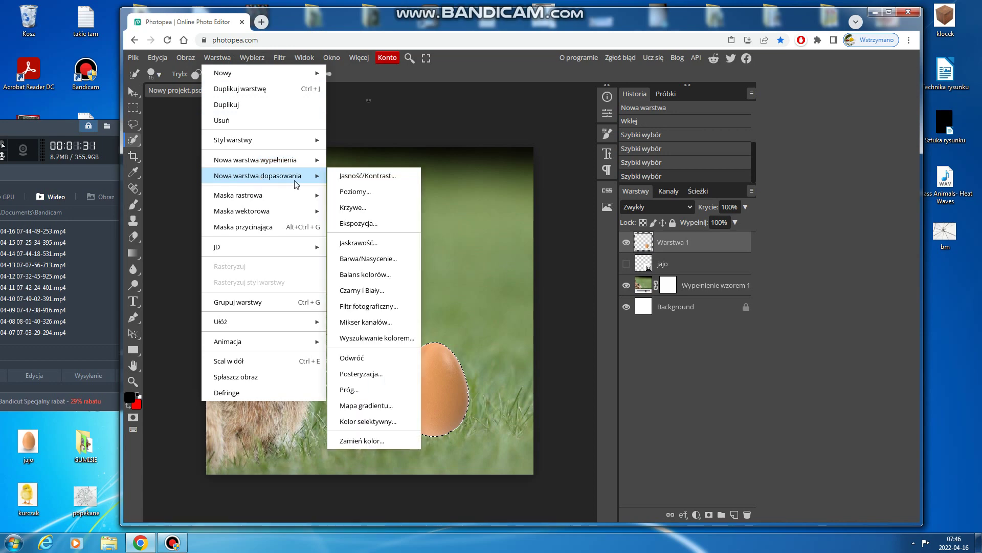
{"action": "left_click", "coordinate": [376, 259]}
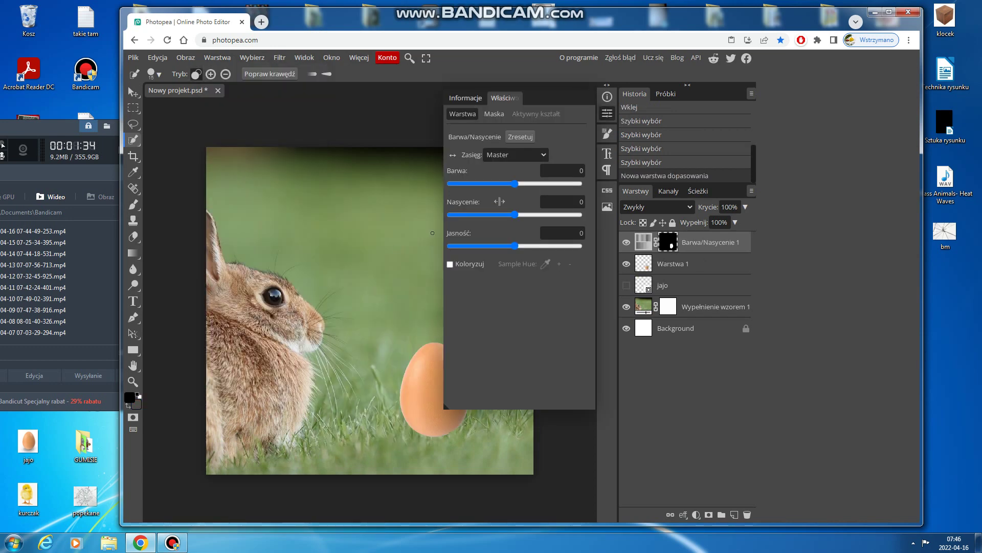
{"action": "left_click_drag", "start_coordinate": [515, 183], "coordinate": [536, 184]}
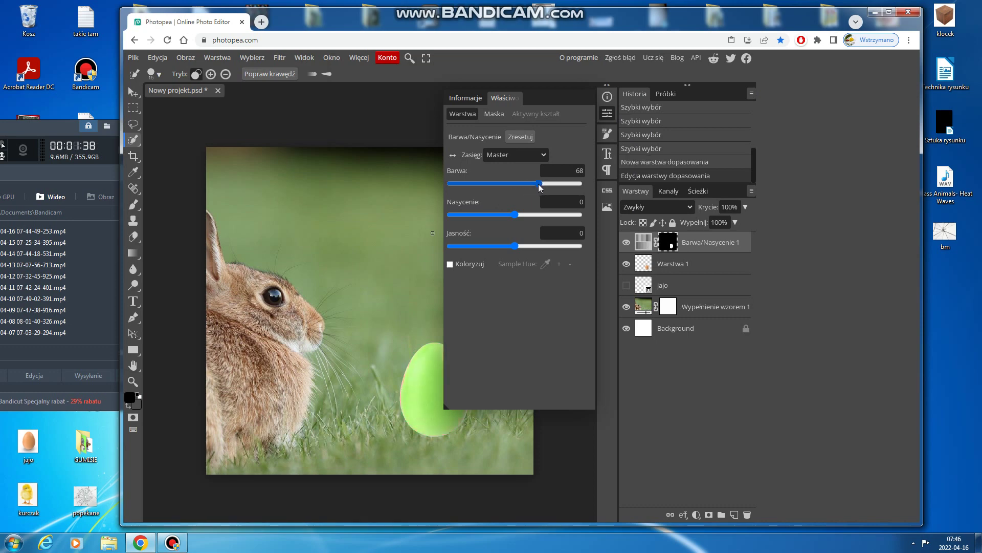
{"action": "left_click", "coordinate": [607, 87]}
{"action": "left_click", "coordinate": [541, 87]}
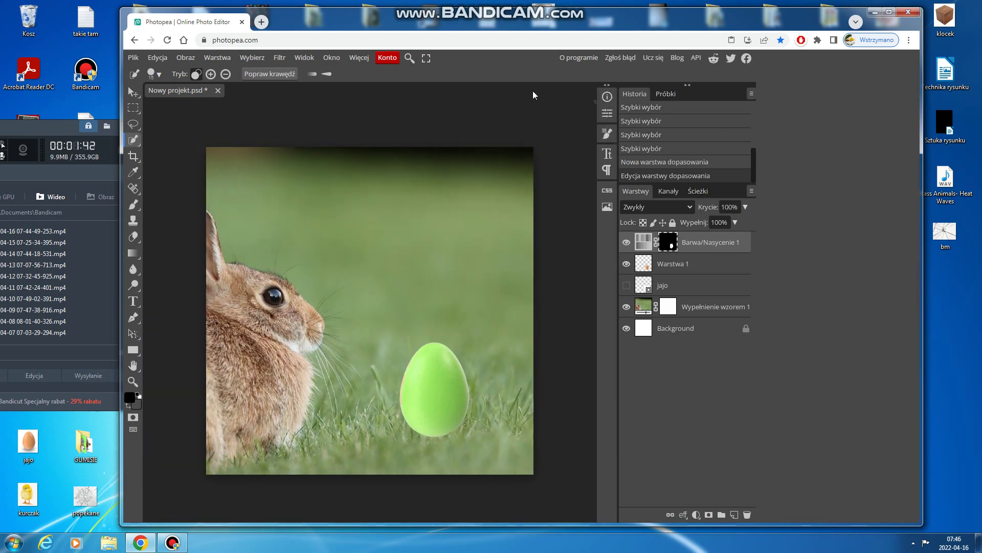
Draw a freehand Lasso selection around the upper part of the egg with a jagged lower edge across the shell
{"action": "left_click", "coordinate": [135, 128]}
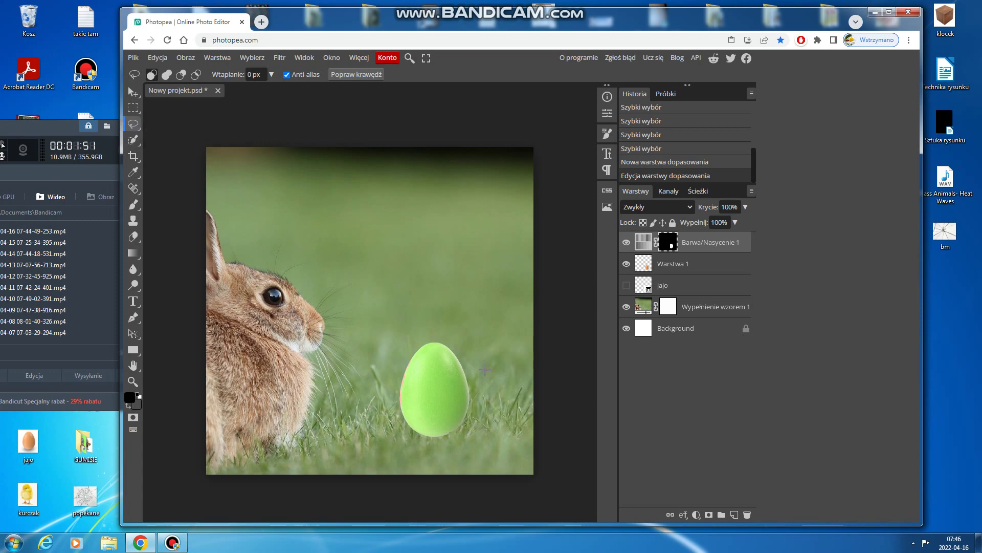
{"action": "mouse_move", "coordinate": [485, 369]}
{"action": "left_mouse_down"}
{"action": "mouse_move", "coordinate": [437, 387]}
{"action": "mouse_move", "coordinate": [400, 358]}
{"action": "mouse_move", "coordinate": [402, 336]}
{"action": "mouse_move", "coordinate": [419, 325]}
{"action": "mouse_move", "coordinate": [478, 334]}
{"action": "left_mouse_up"}
{"action": "left_click_drag", "start_coordinate": [485, 368], "coordinate": [485, 368]}
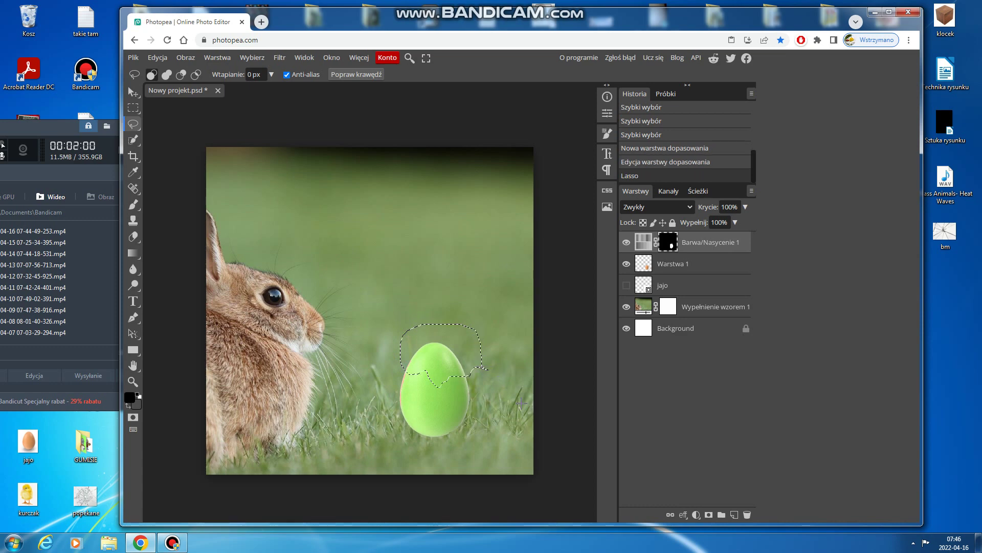
Fill the jagged selection with a new solid colour fill layer in olive, 81812e
{"action": "left_click", "coordinate": [696, 515]}
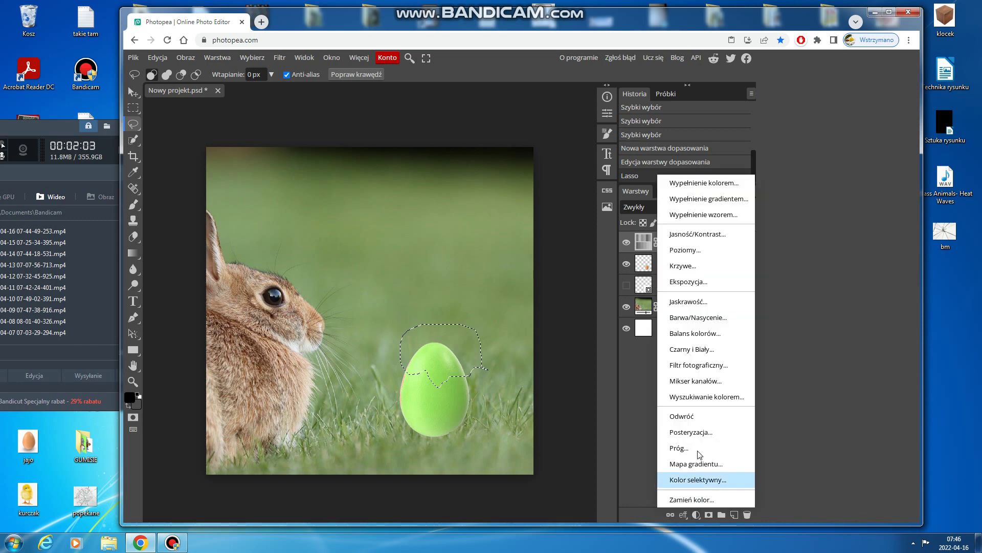
{"action": "left_click", "coordinate": [709, 183]}
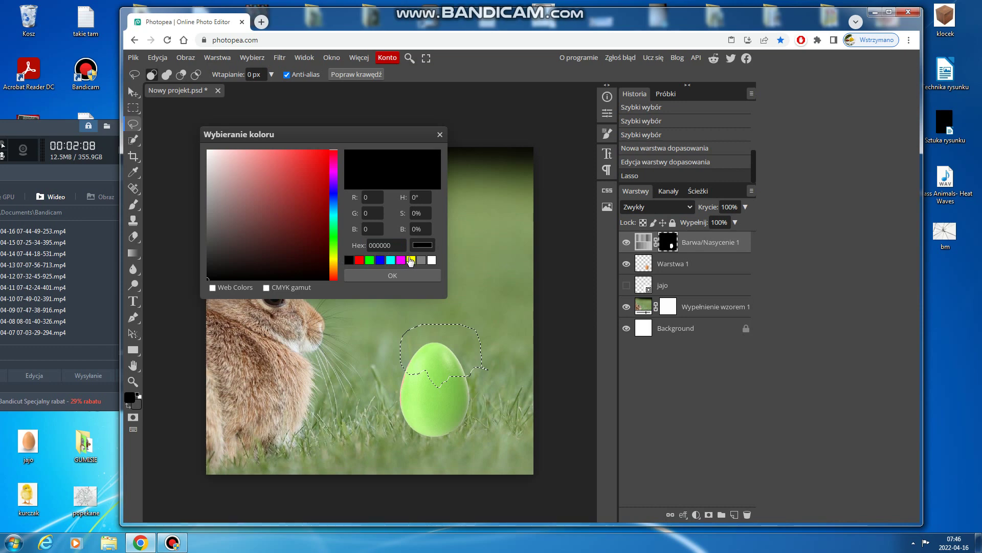
{"action": "left_click", "coordinate": [410, 260]}
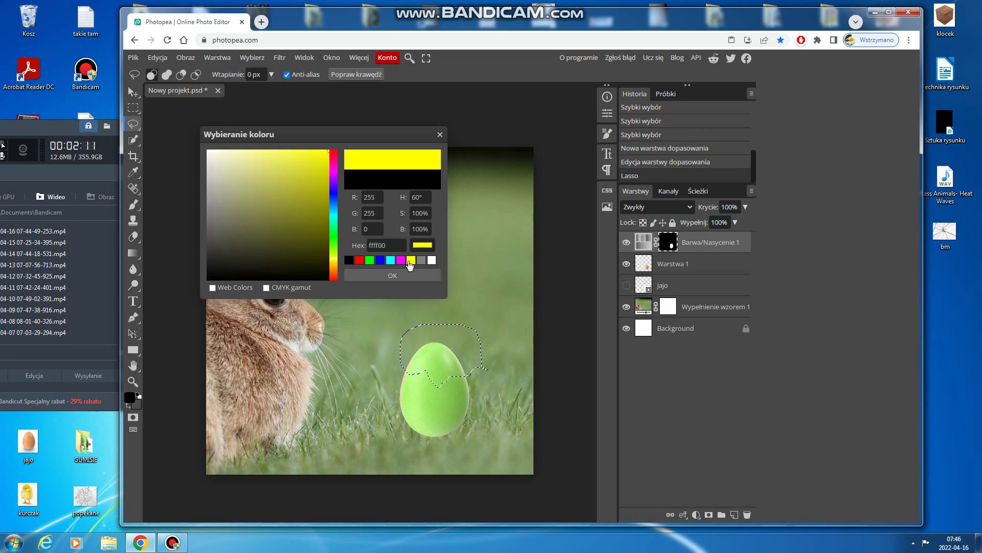
{"action": "left_click", "coordinate": [284, 214]}
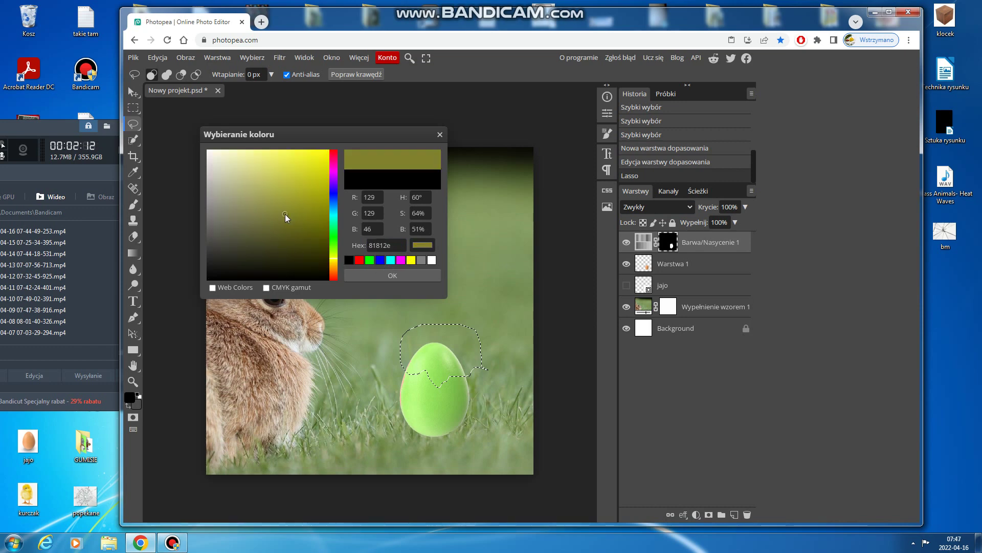
{"action": "left_click", "coordinate": [385, 277]}
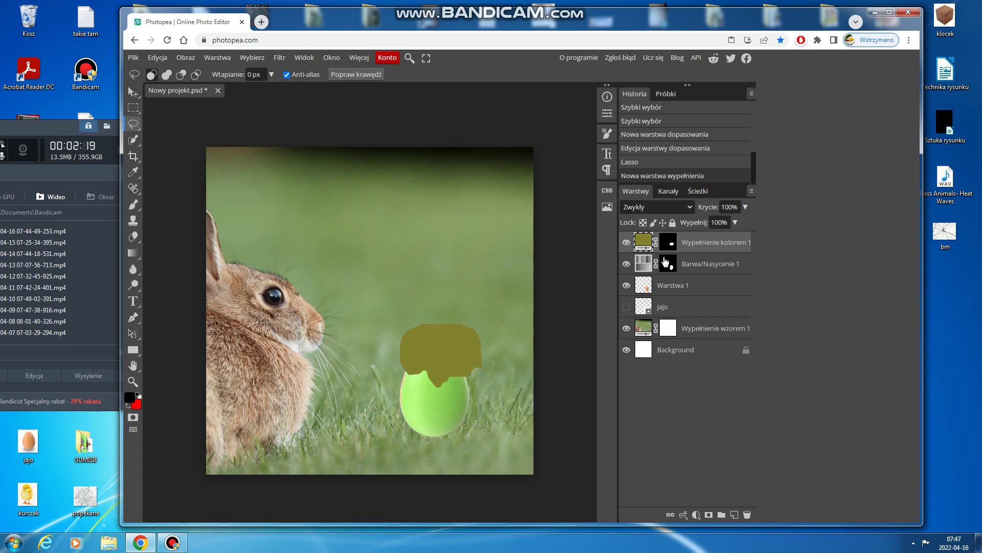
Merge the egg layer Warstwa 1 with the olive colour fill layer
{"action": "left_click", "coordinate": [680, 284]}
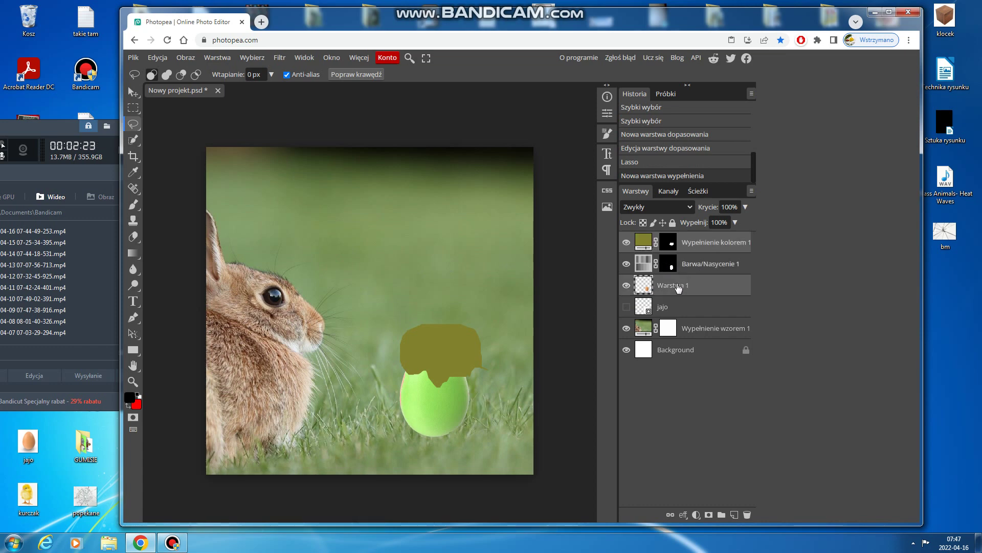
{"action": "right_click", "coordinate": [678, 286]}
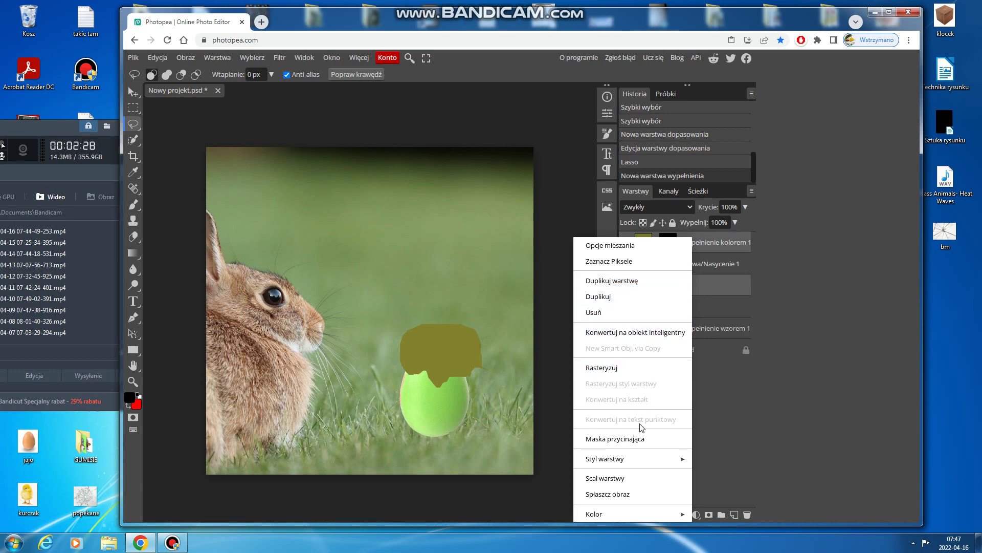
{"action": "left_click", "coordinate": [647, 486]}
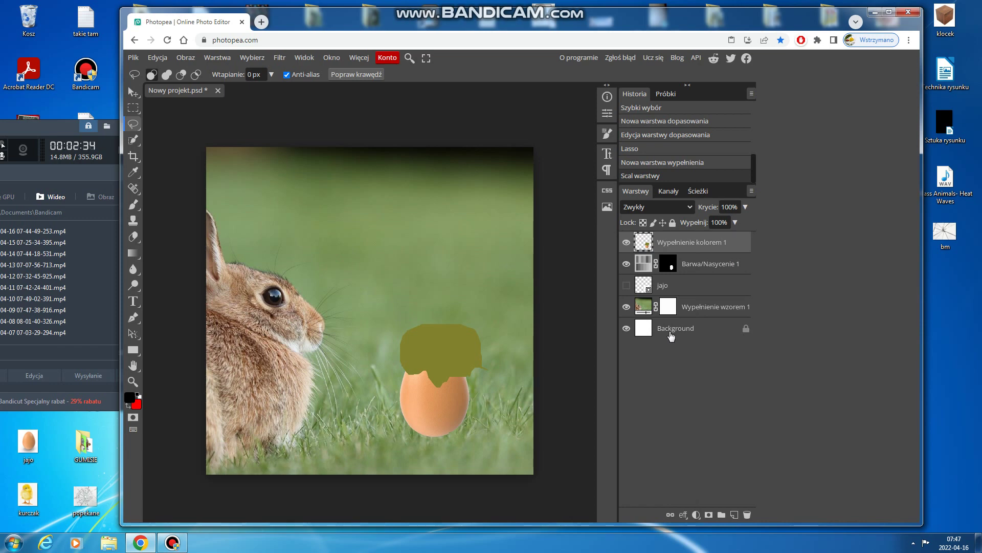
Merge the Barwa/Nasycenie 1 adjustment layer with the Wypełnienie kolorem 1 layer
{"action": "left_click", "coordinate": [682, 264], "text": "shift"}
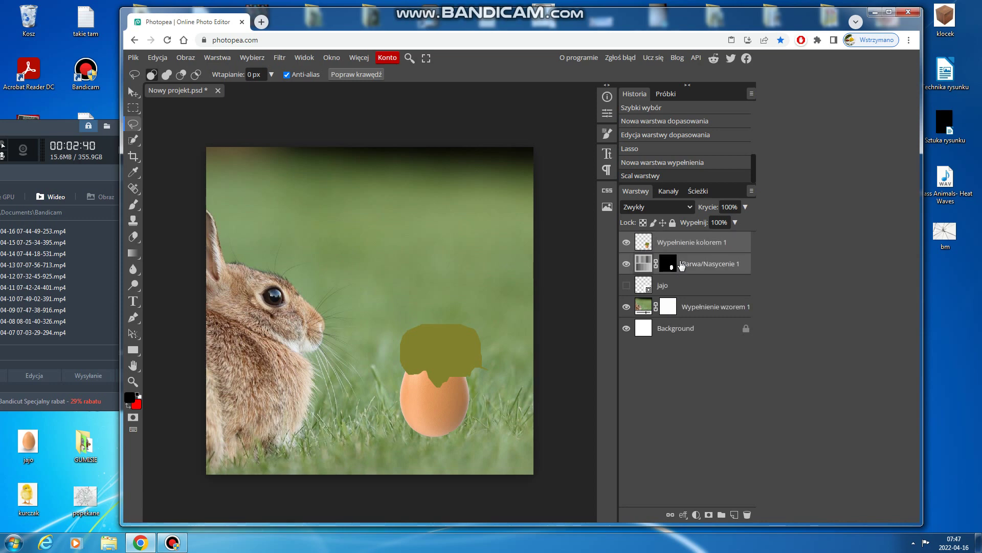
{"action": "right_click", "coordinate": [682, 264]}
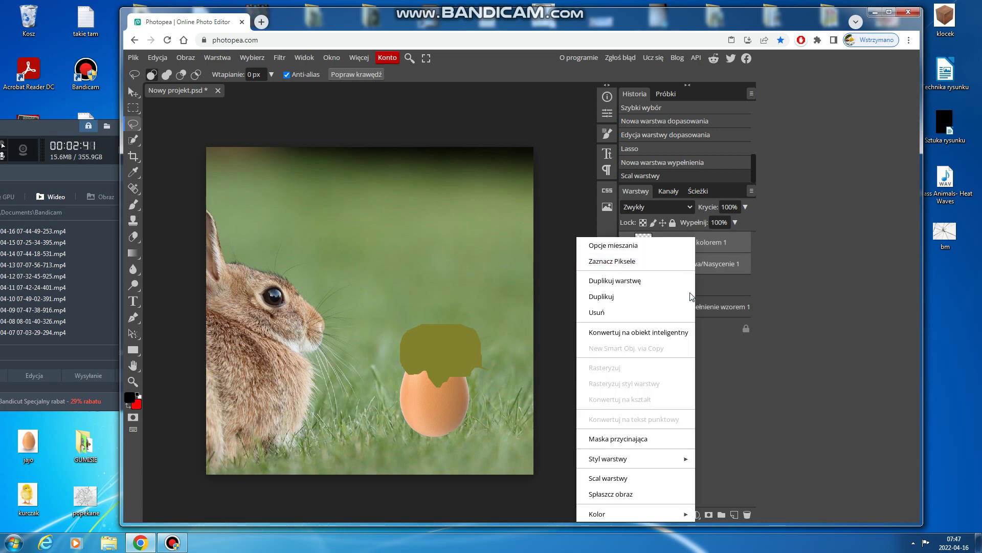
{"action": "left_click", "coordinate": [662, 481]}
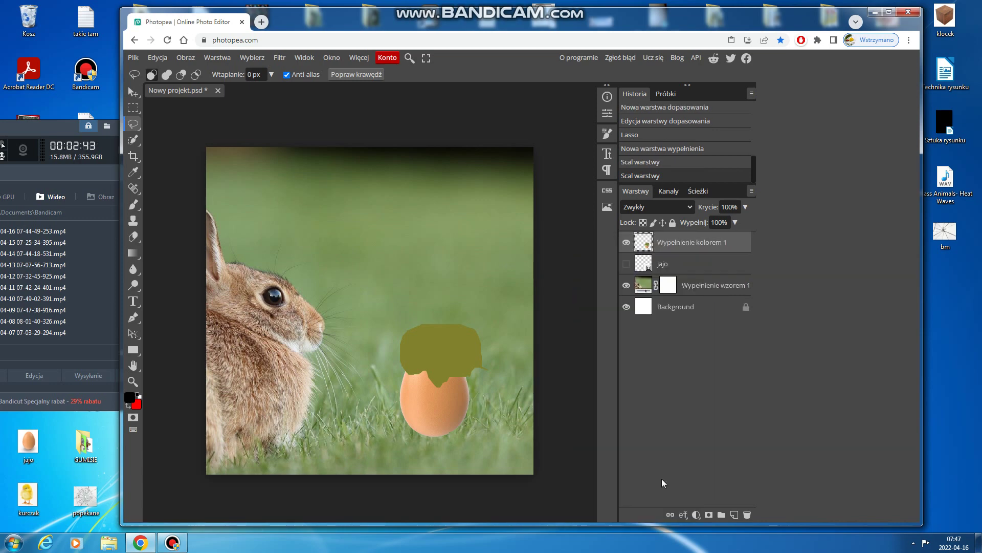
Add a raster mask to the Wypełnienie kolorem 1 layer and paint it black with an enlarged brush to trim the olive area's outer edges
{"action": "left_click", "coordinate": [708, 515]}
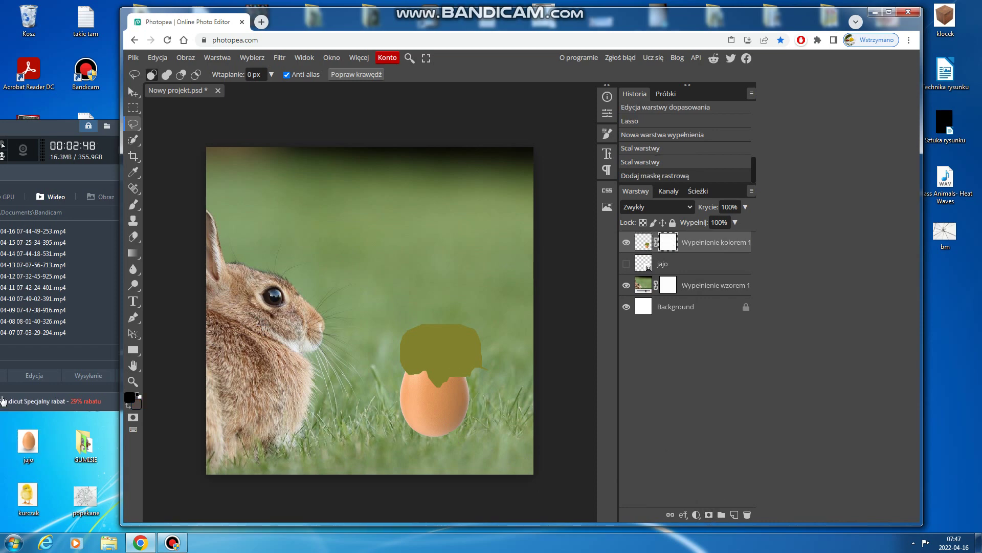
{"action": "left_click", "coordinate": [134, 205]}
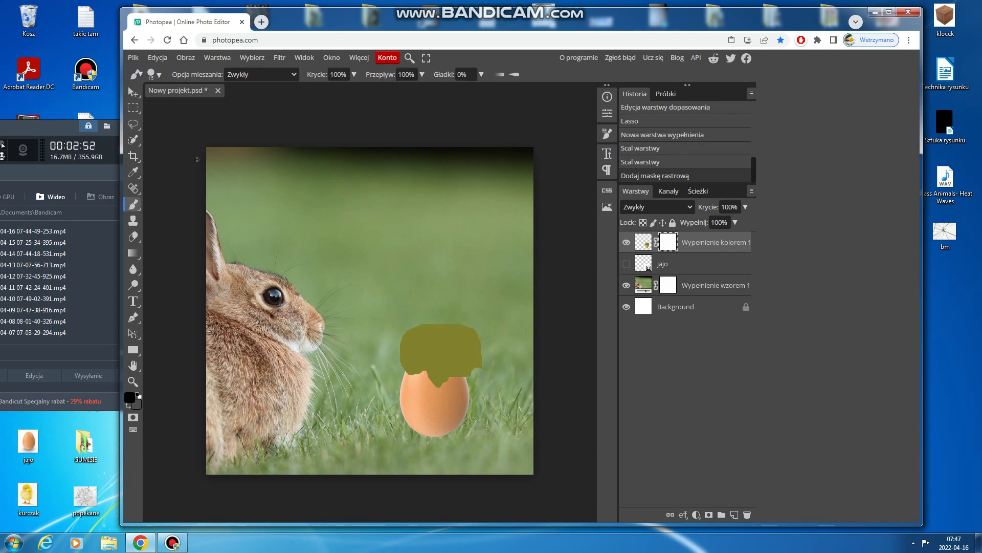
{"action": "right_click", "coordinate": [192, 203]}
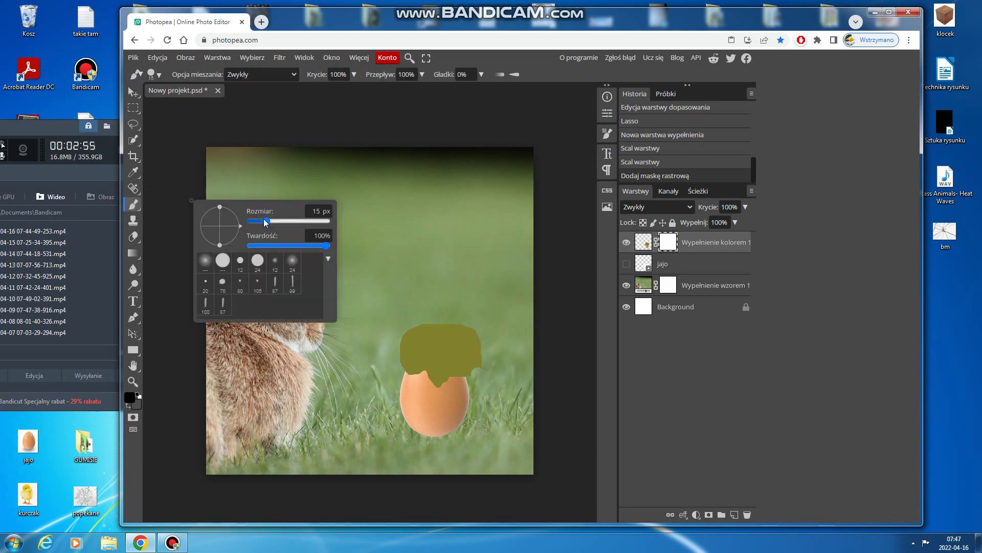
{"action": "left_click_drag", "start_coordinate": [262, 221], "coordinate": [290, 221]}
{"action": "left_click", "coordinate": [667, 392]}
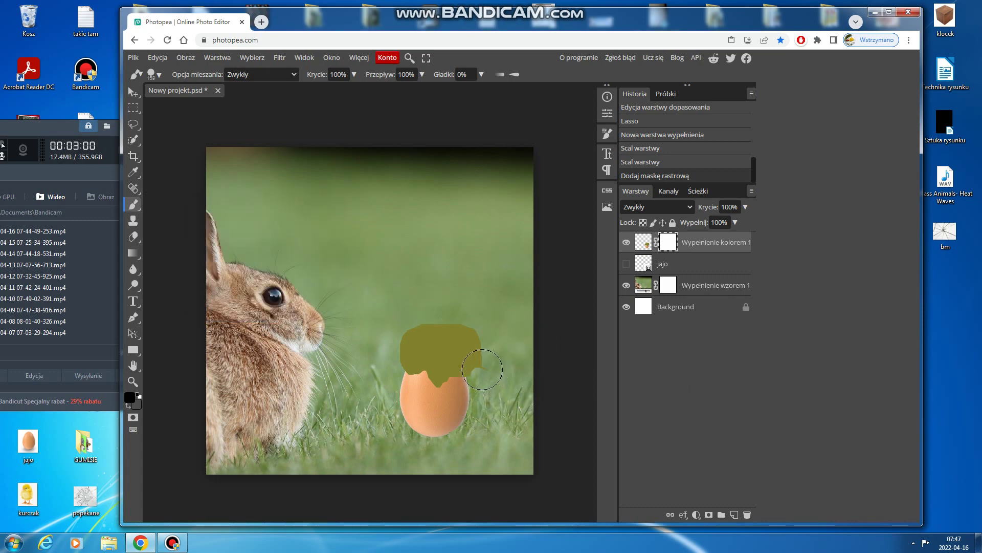
{"action": "mouse_move", "coordinate": [482, 369]}
{"action": "left_mouse_down"}
{"action": "mouse_move", "coordinate": [465, 333]}
{"action": "mouse_move", "coordinate": [406, 324]}
{"action": "mouse_move", "coordinate": [393, 350]}
{"action": "left_mouse_up"}
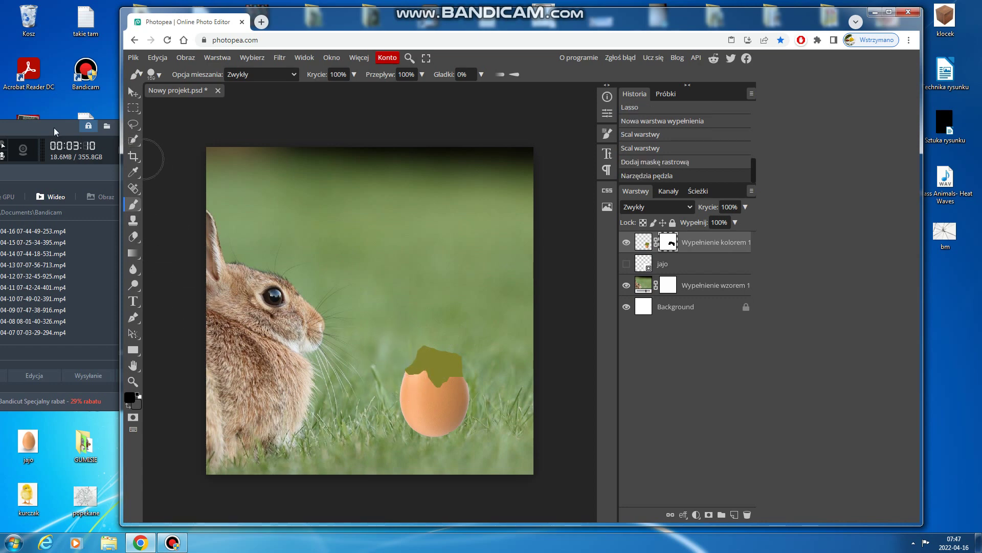
{"action": "left_click", "coordinate": [137, 96]}
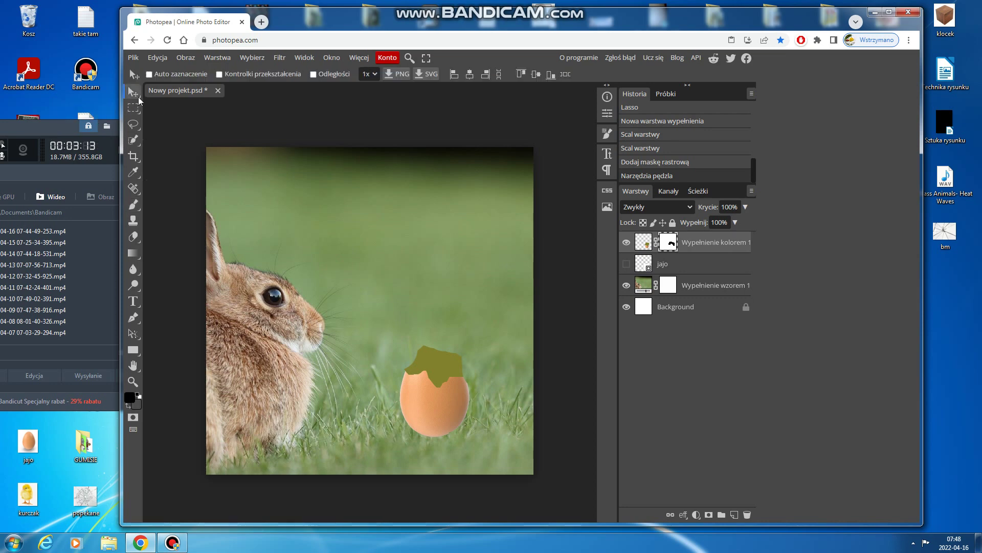
{"action": "left_click", "coordinate": [70, 126]}
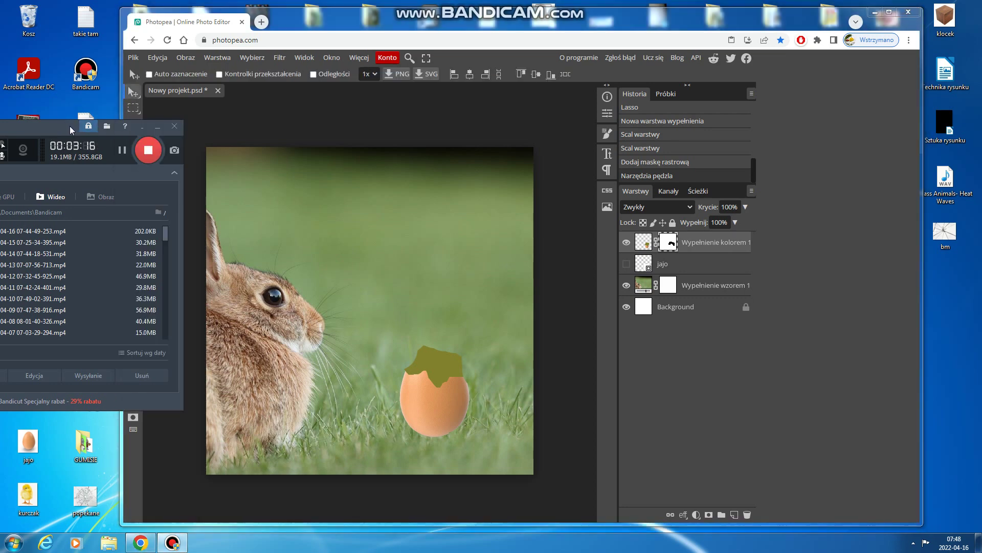